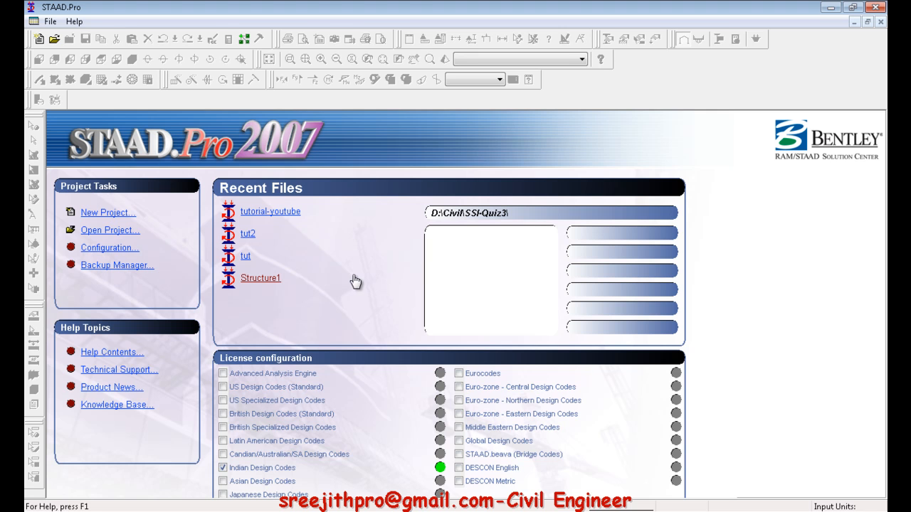
left_click(249, 233)
left_click(263, 213)
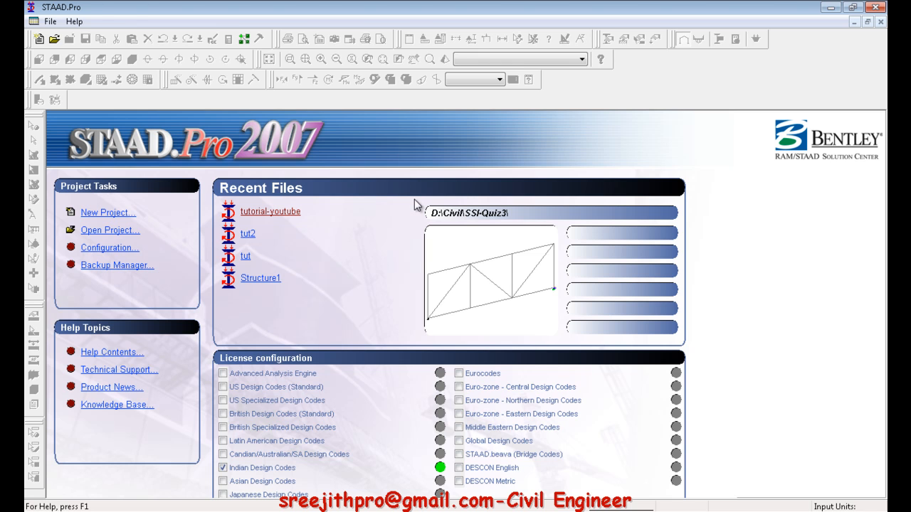
left_click(524, 62)
left_click(133, 21)
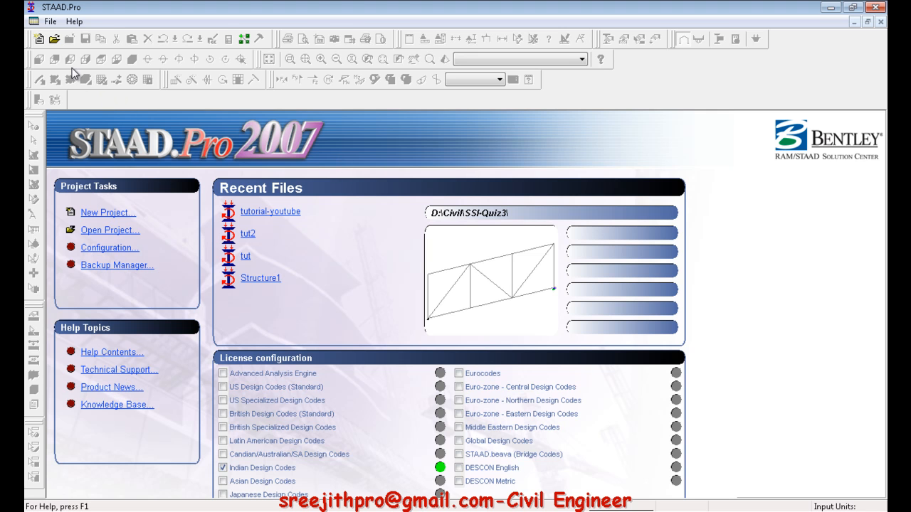
Create a new Truss structure named tutorial-truss in meters and kilonewtons, with Add Beam as the starting mode
left_click(44, 42)
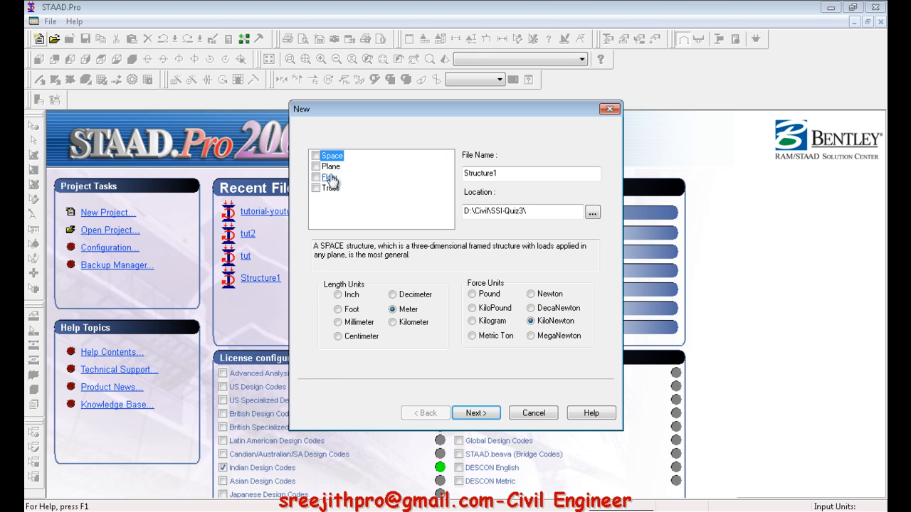
left_click(330, 166)
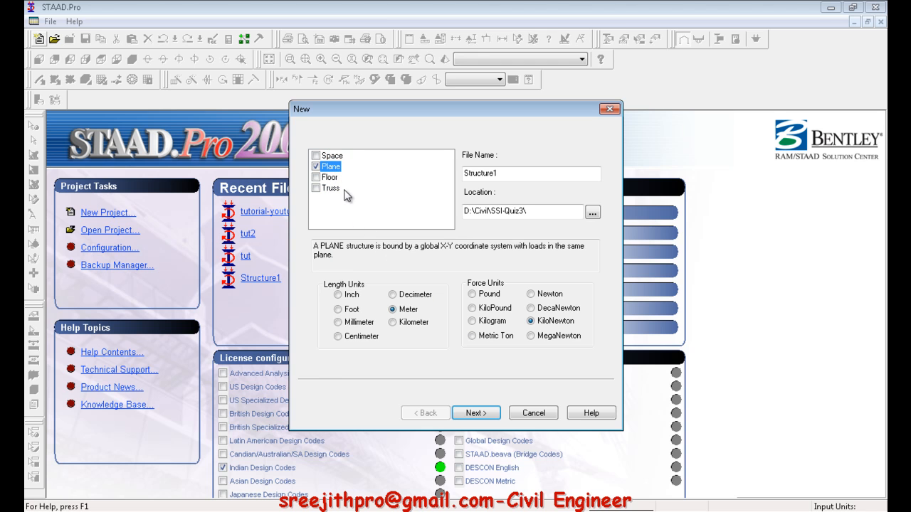
left_click(333, 188)
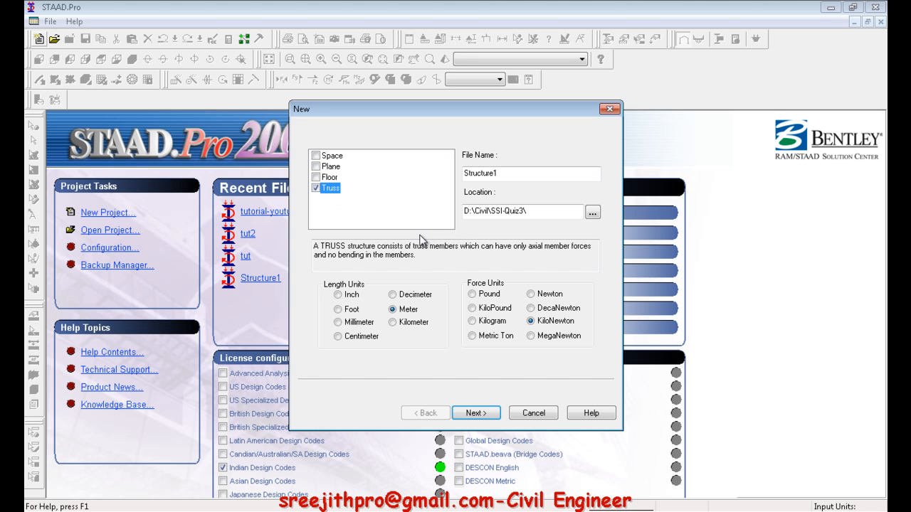
double_click(503, 178)
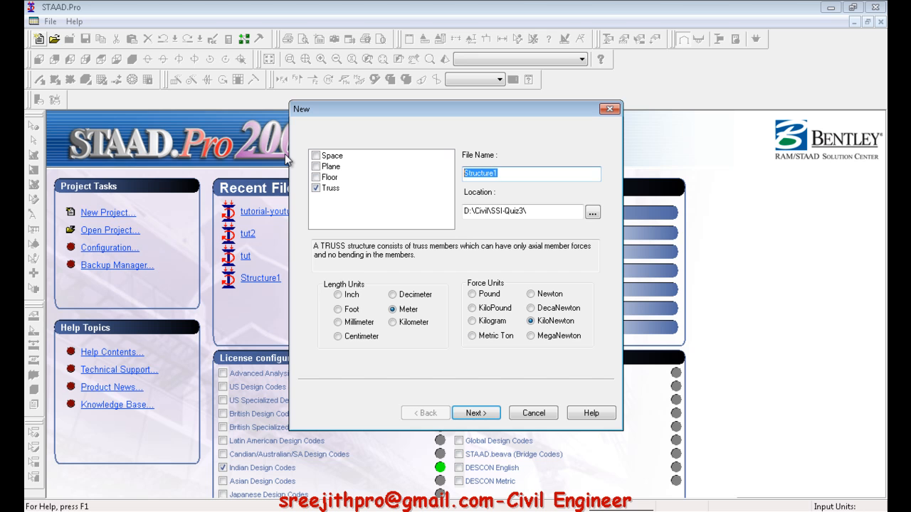
type("tutorial-truss")
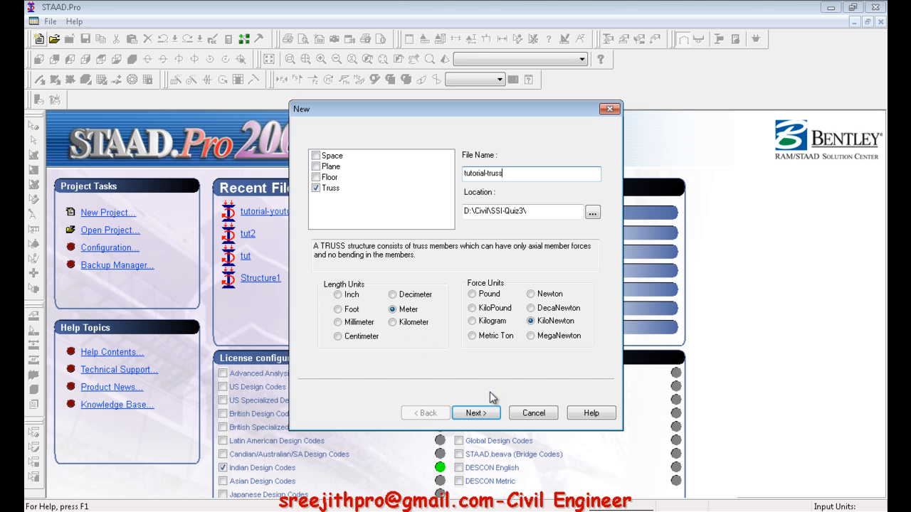
left_click(487, 413)
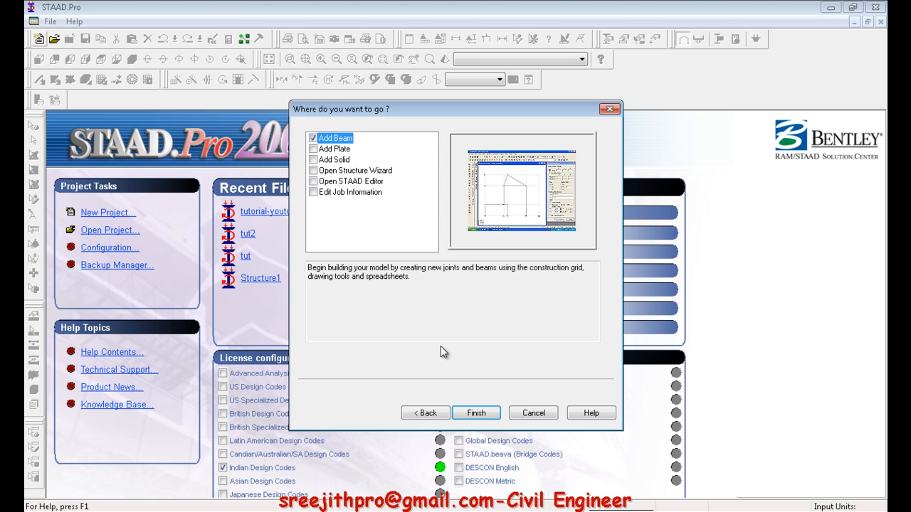
left_click(479, 413)
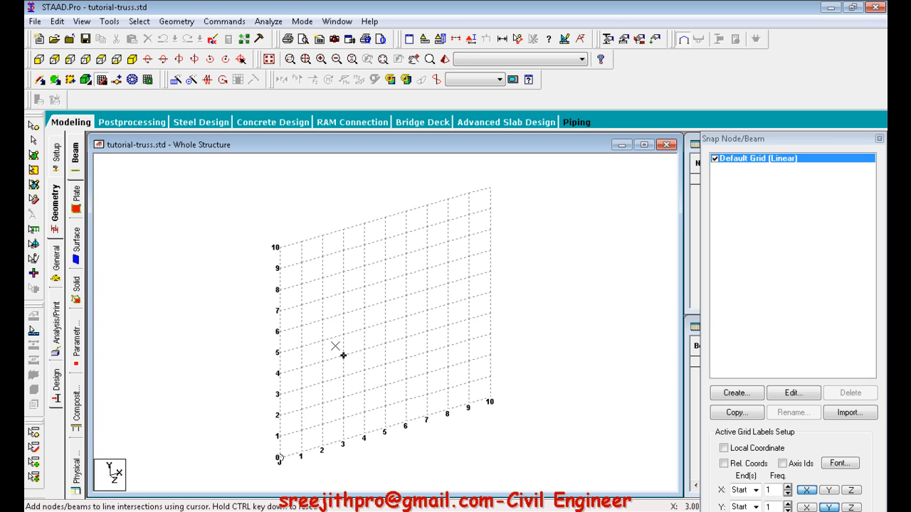
Examine the job information form, including its Job and Client fields, and the default beam geometry grid
left_click(57, 152)
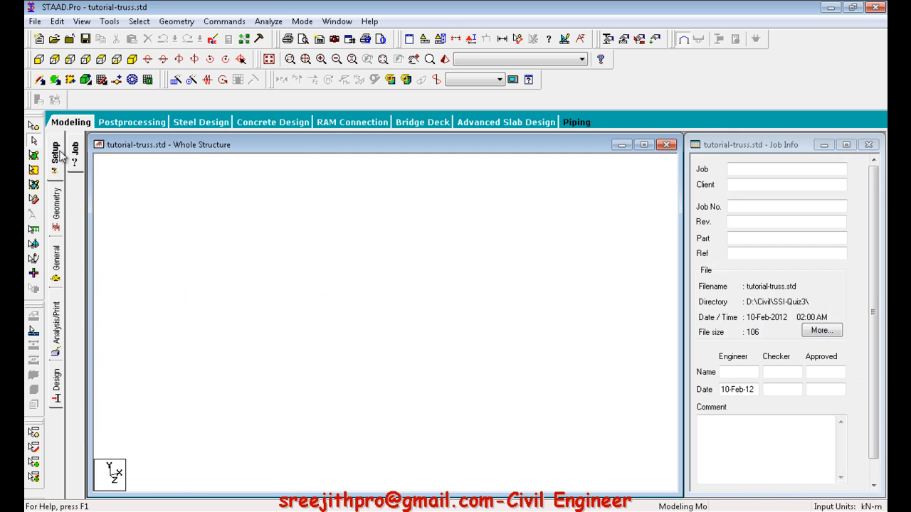
left_click(57, 203)
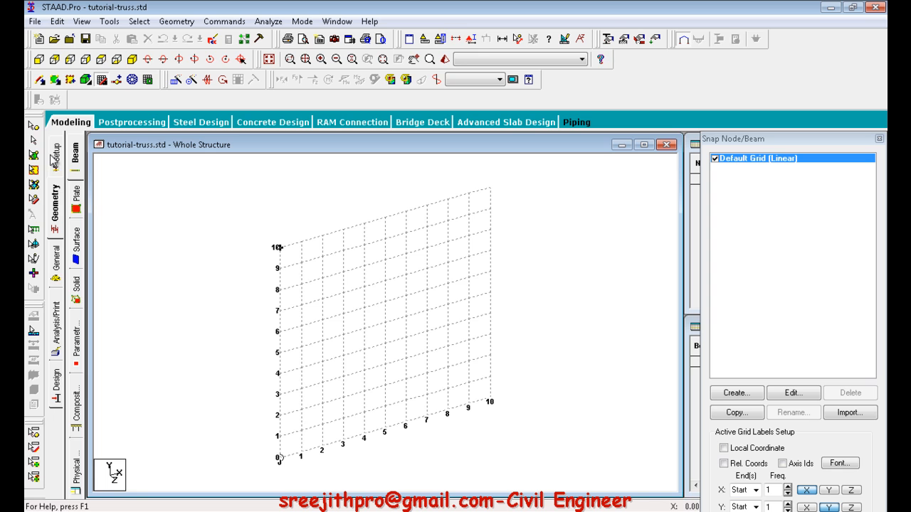
left_click(59, 207)
left_click(61, 162)
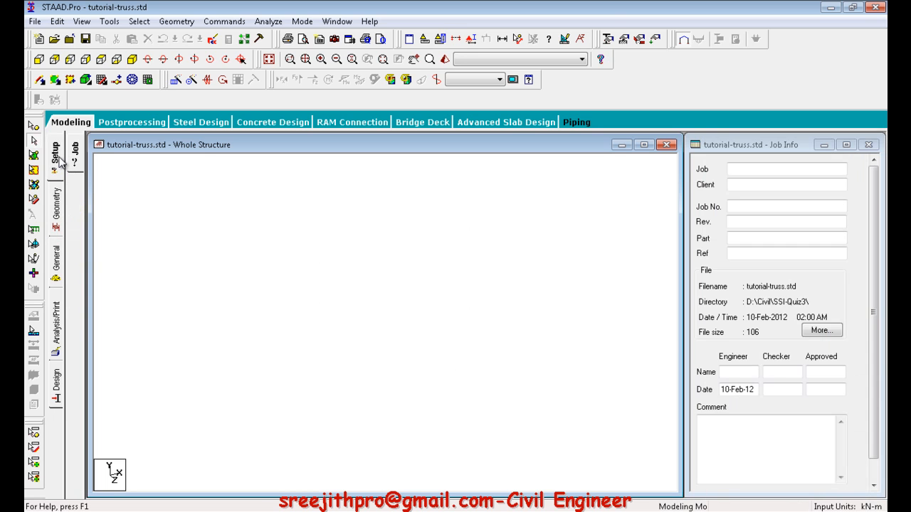
left_click(734, 167)
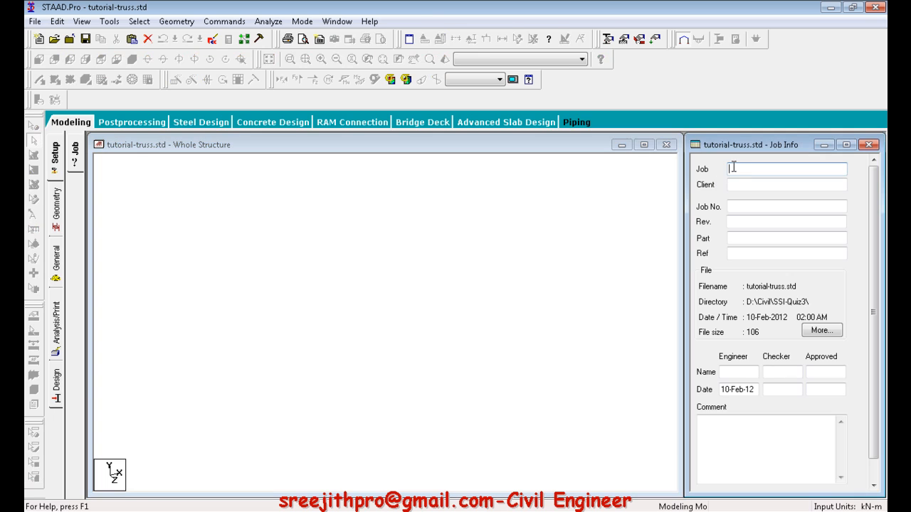
left_click(743, 184)
left_click(738, 170)
left_click(746, 185)
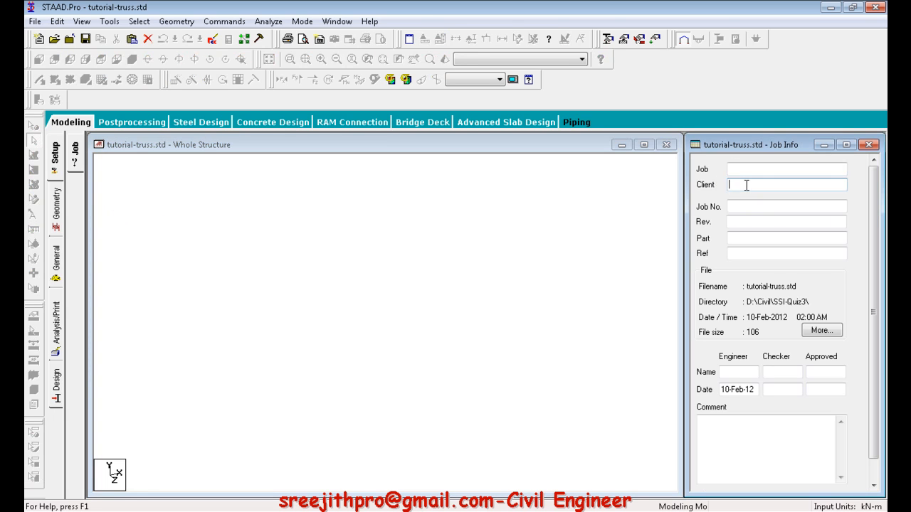
Review the beam geometry grid and the general settings for section properties, member specifications and supports
left_click(57, 208)
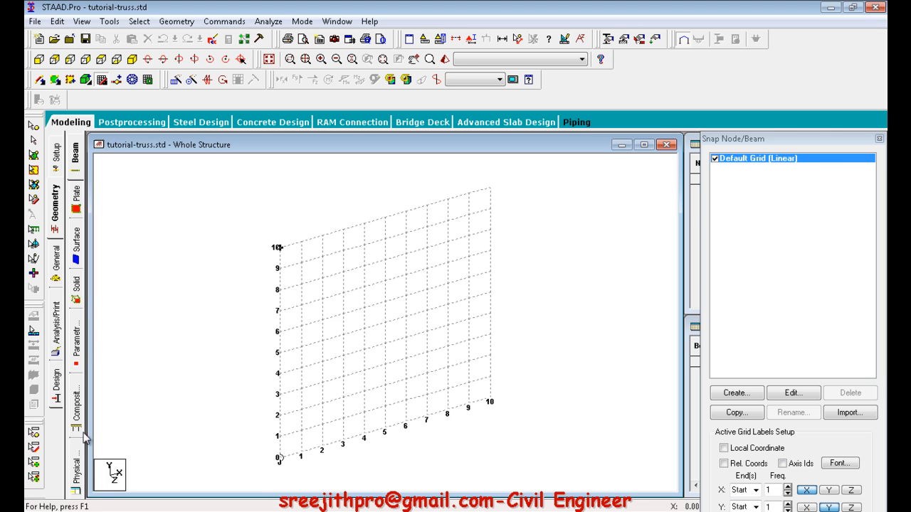
left_click(59, 268)
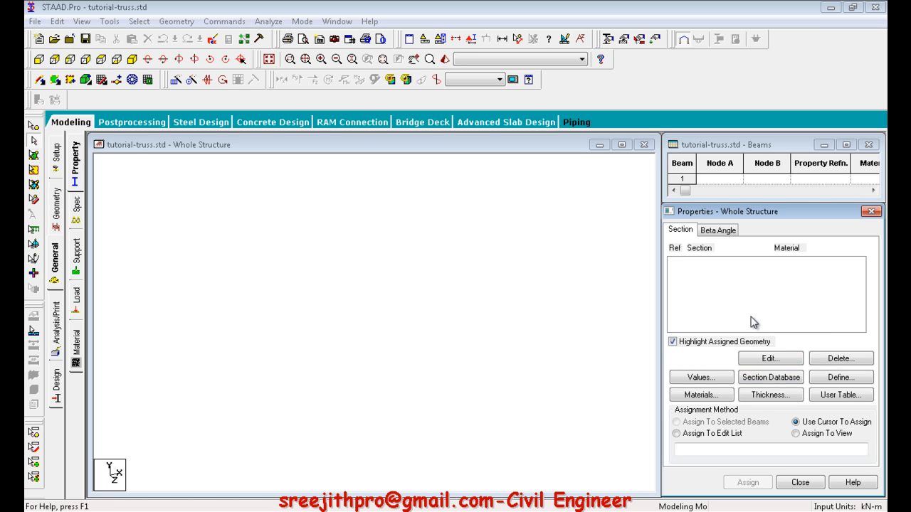
left_click(80, 216)
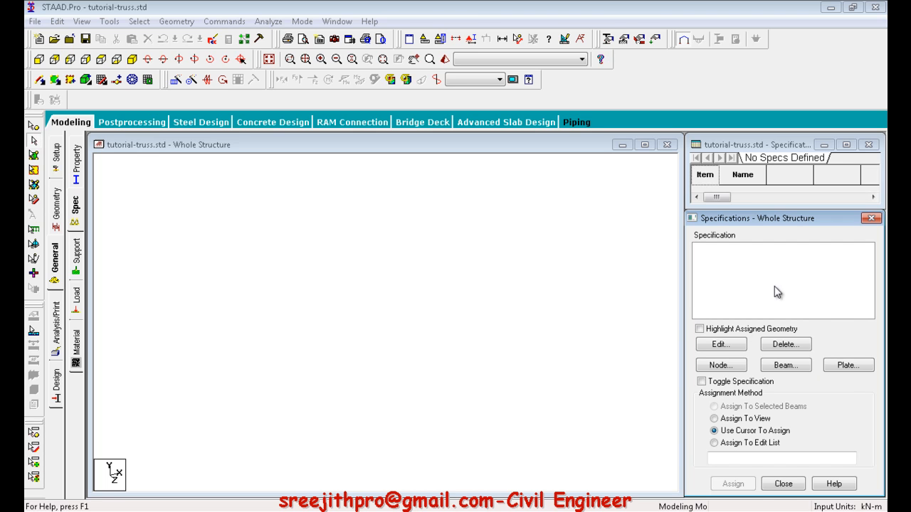
left_click(78, 264)
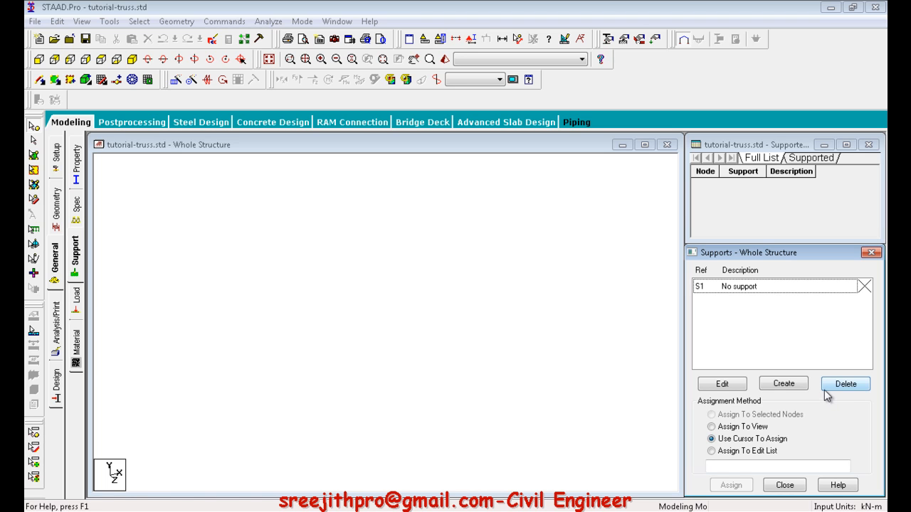
Examine the load definitions, load cases details and load envelopes, as well as the available materials
left_click(77, 299)
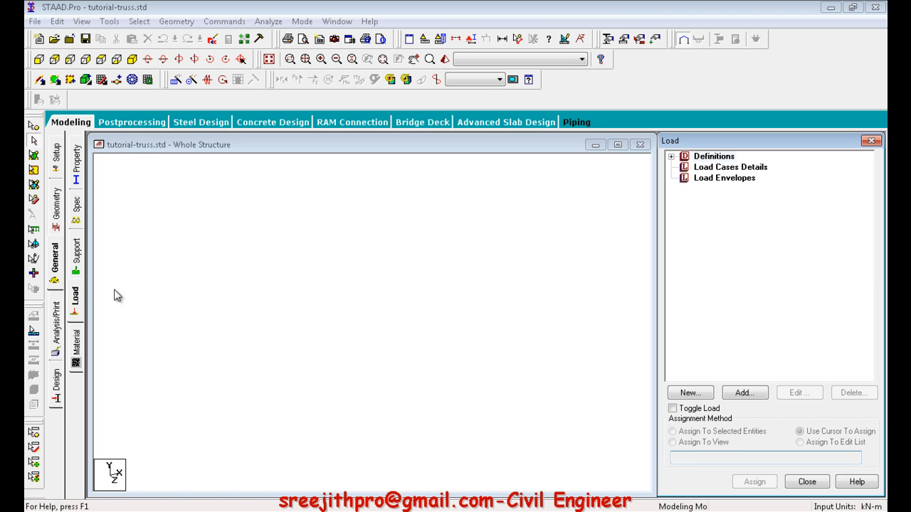
left_click(719, 160)
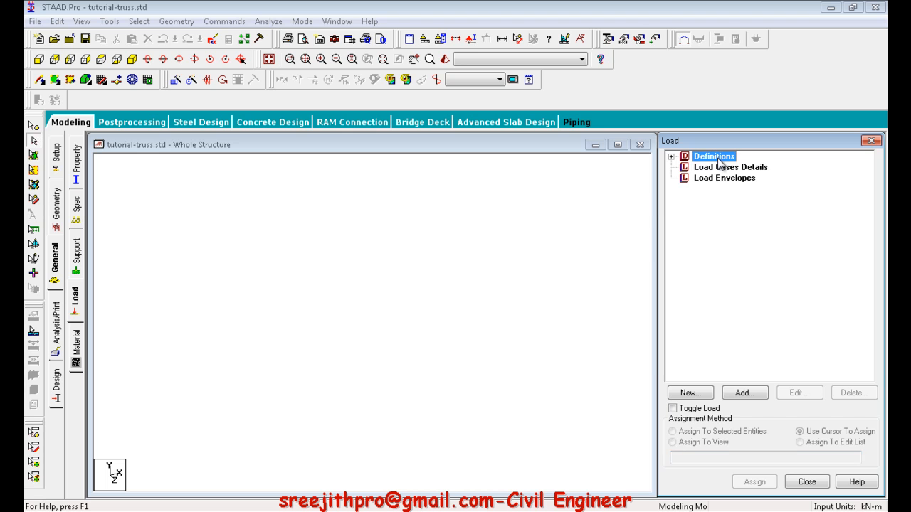
left_click(671, 156)
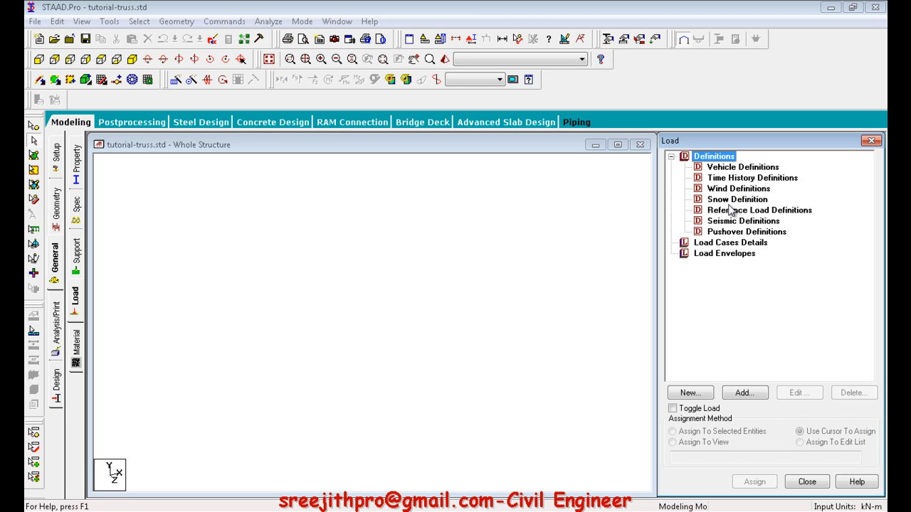
left_click(671, 157)
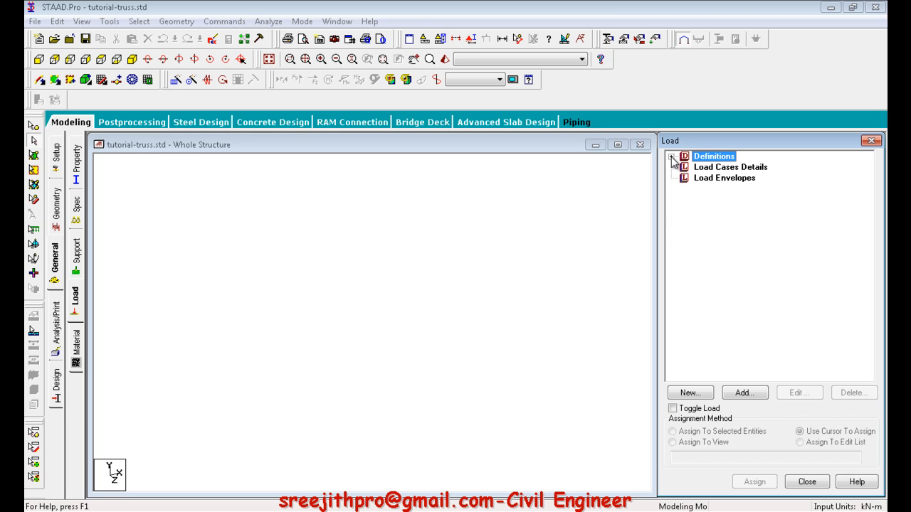
left_click(711, 167)
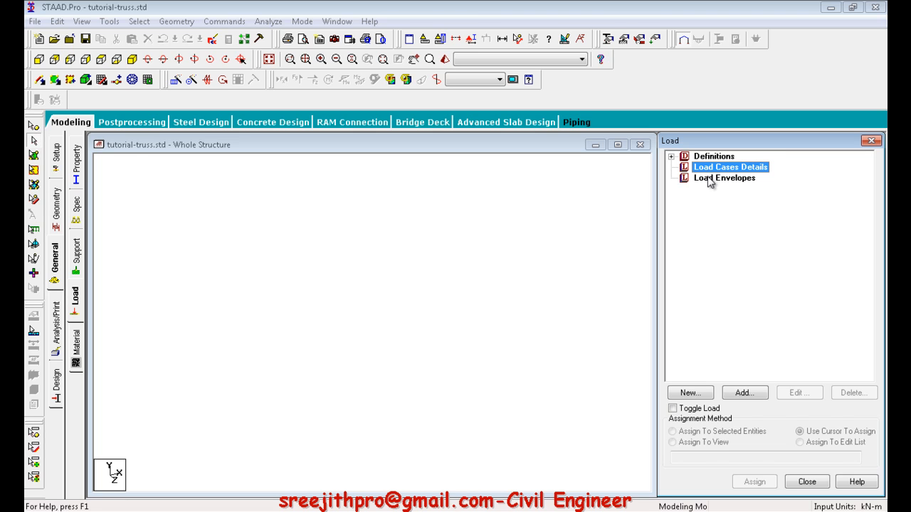
left_click(709, 178)
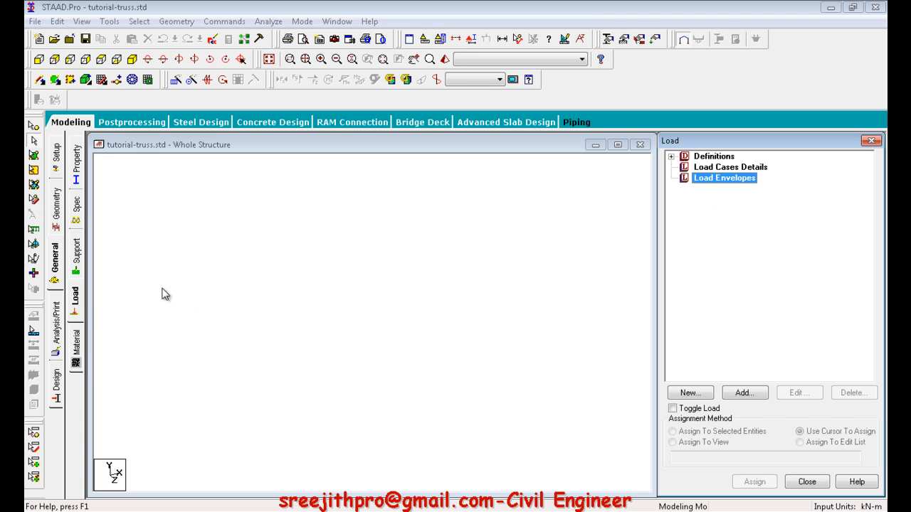
left_click(77, 342)
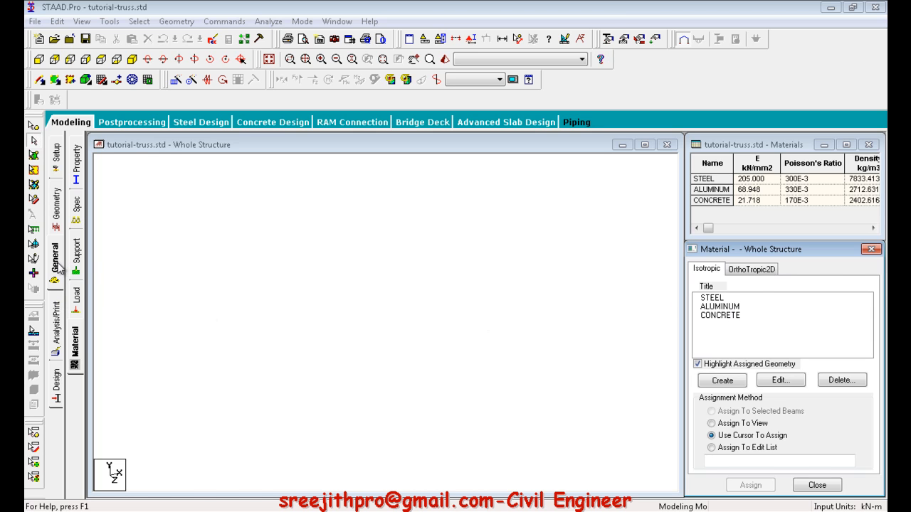
Look through the analysis commands, including the PDelta and cable analysis options, without adding any
left_click(56, 323)
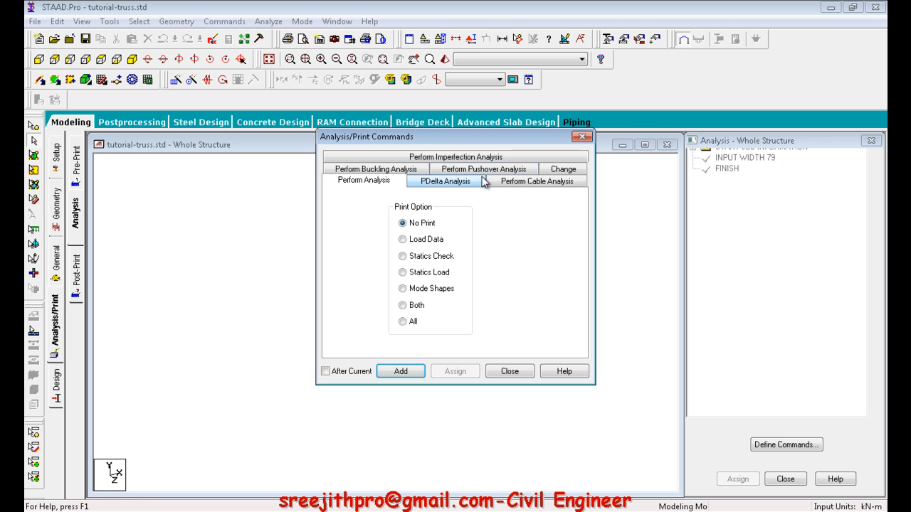
left_click(456, 184)
left_click(518, 183)
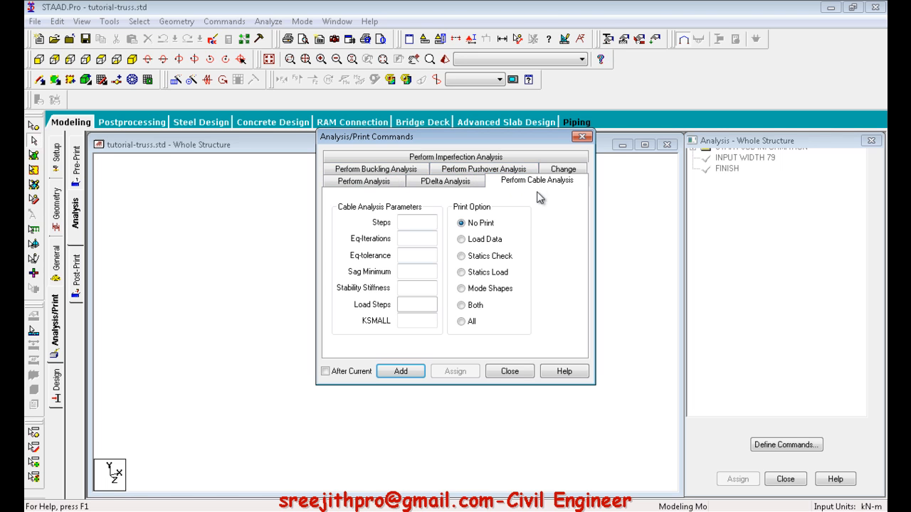
left_click(507, 371)
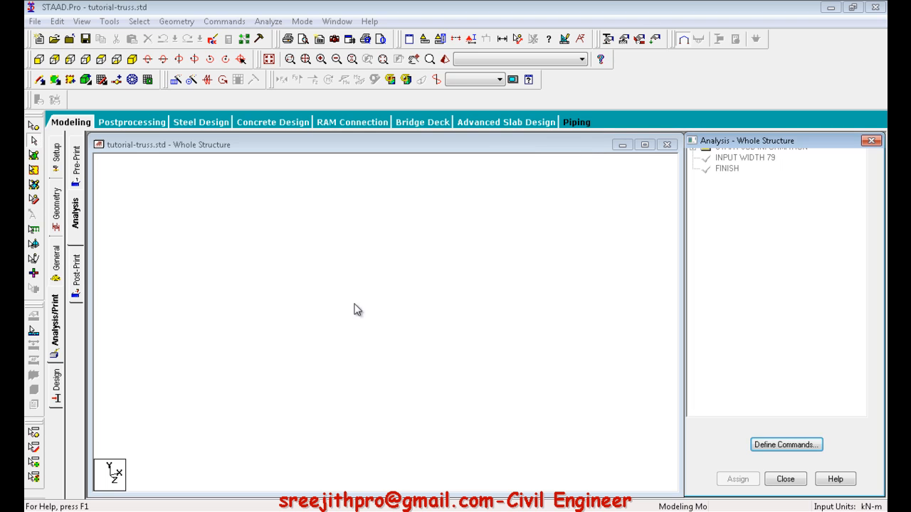
Review the pre-analysis print commands, including joint coordinates, member information, support information and material properties, without adding any
left_click(77, 163)
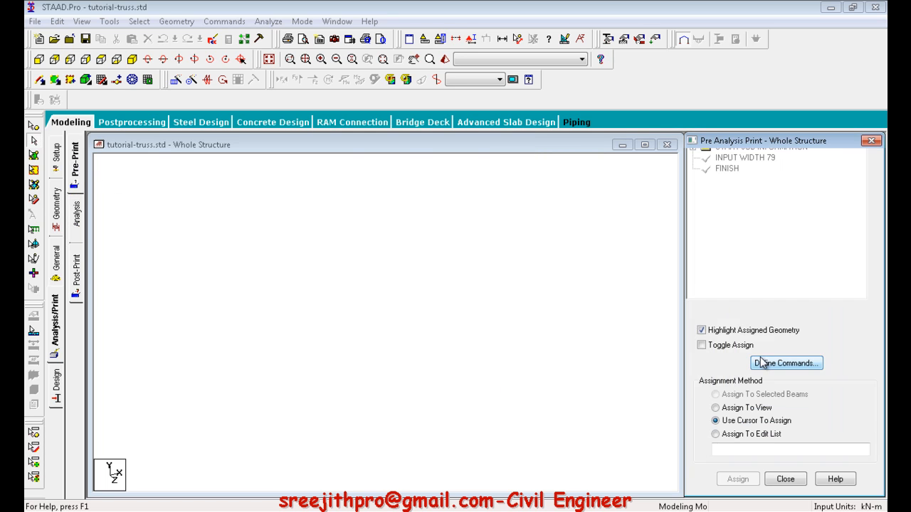
left_click(783, 366)
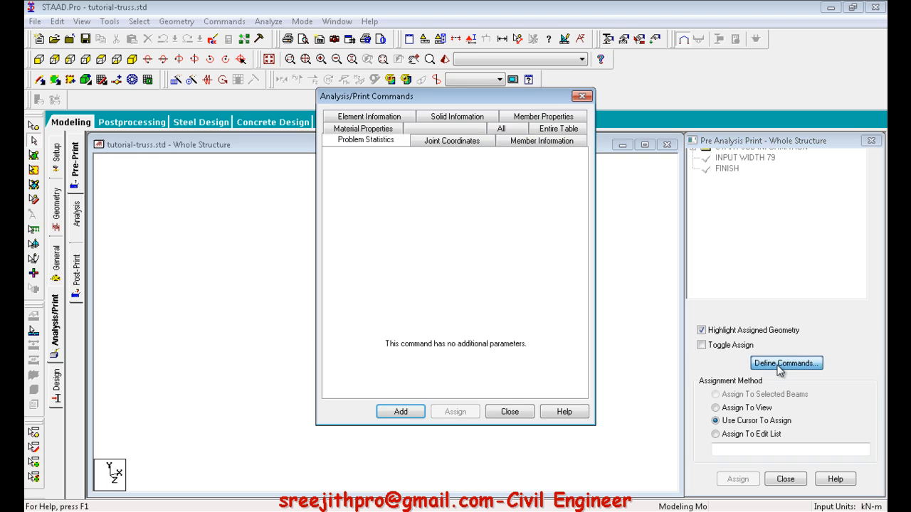
left_click(436, 143)
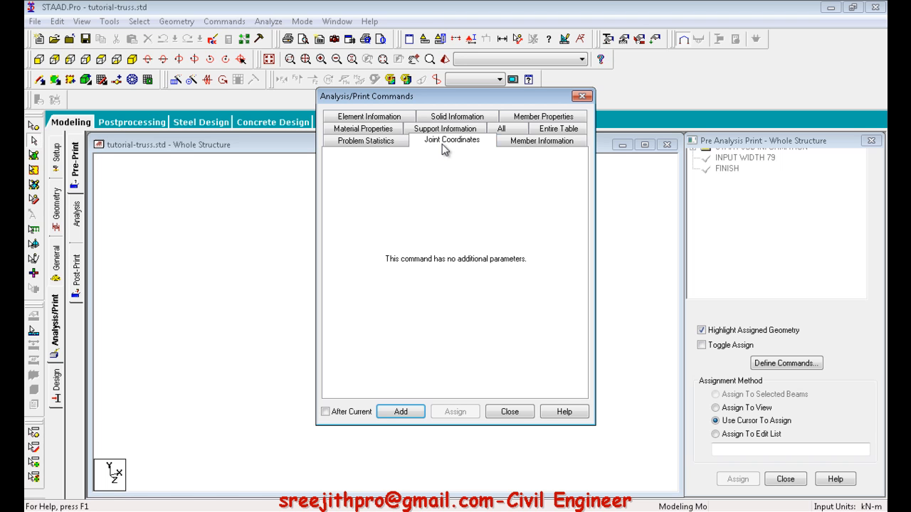
left_click(548, 142)
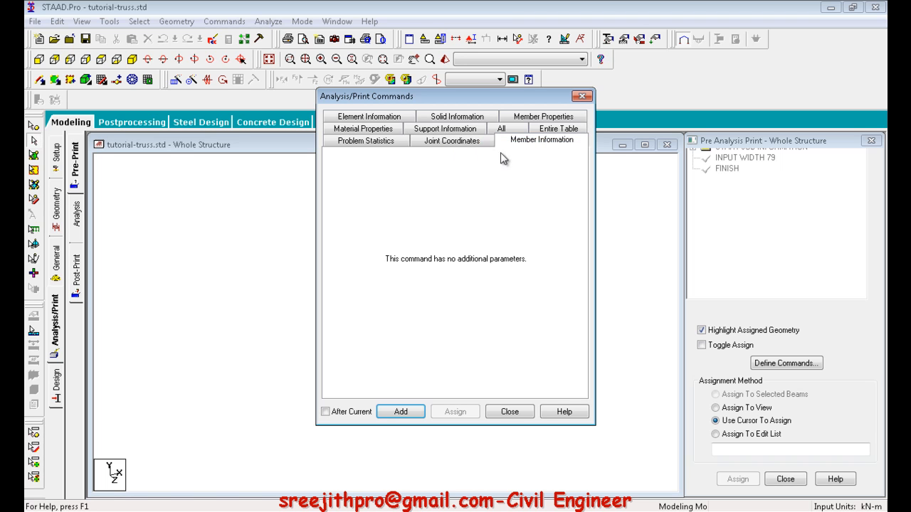
left_click(377, 118)
left_click(453, 117)
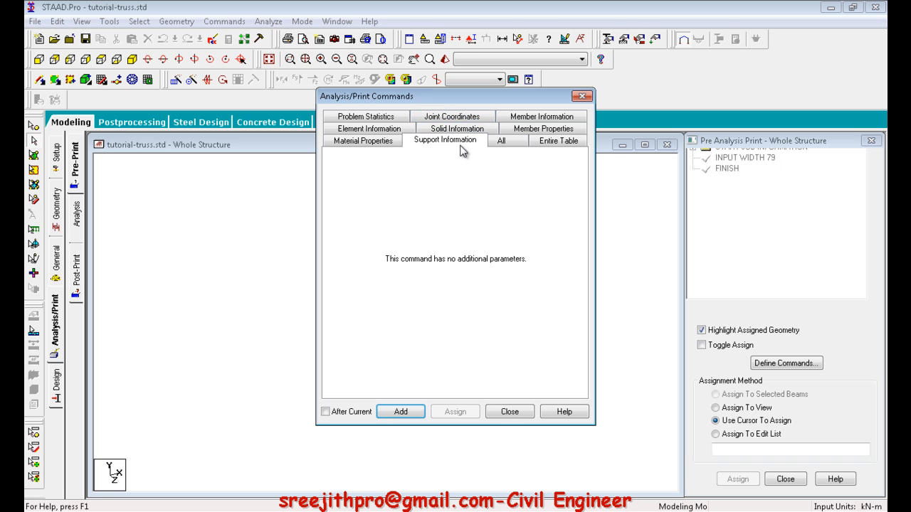
left_click(503, 143)
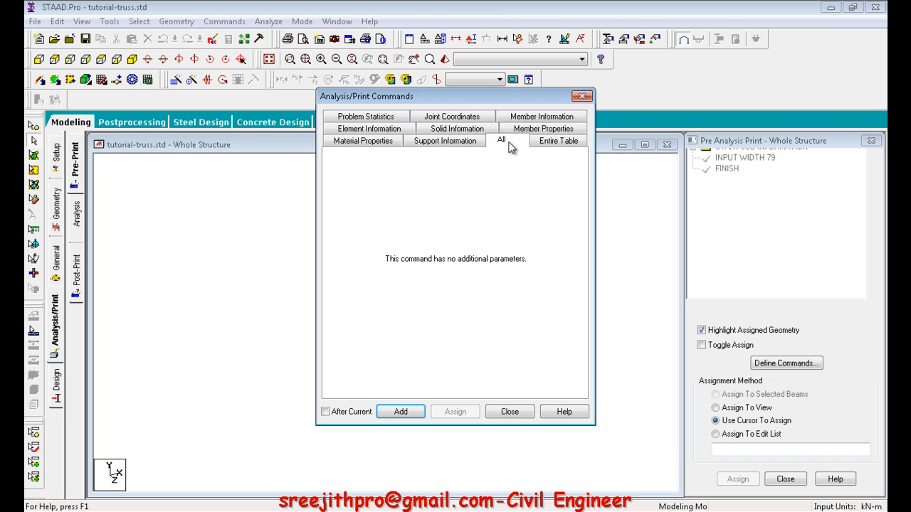
key("Left")
key("Left")
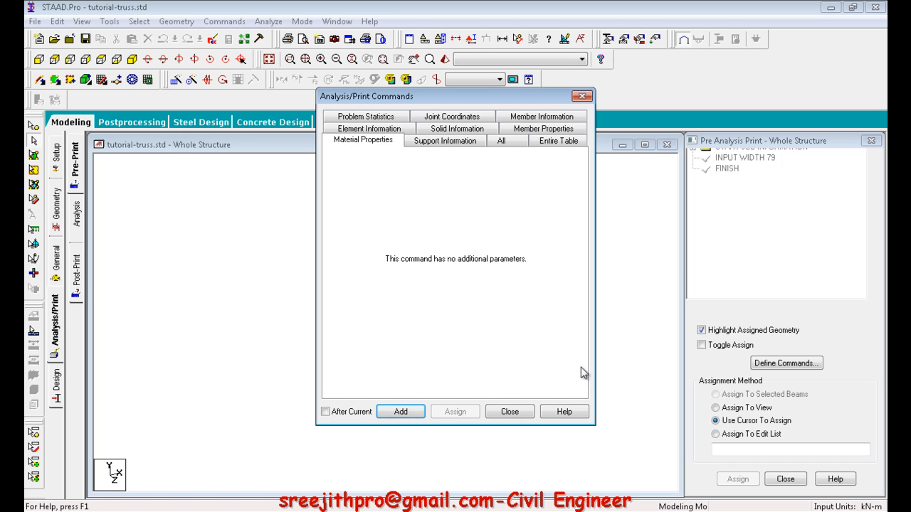
left_click(510, 412)
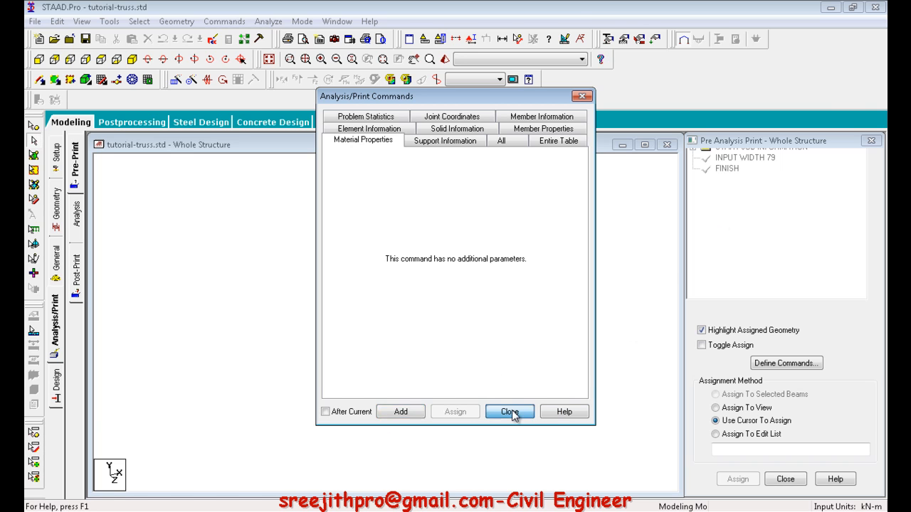
Review the post-analysis print commands for section, joint displacement, member forces and support reactions, without adding any
left_click(76, 272)
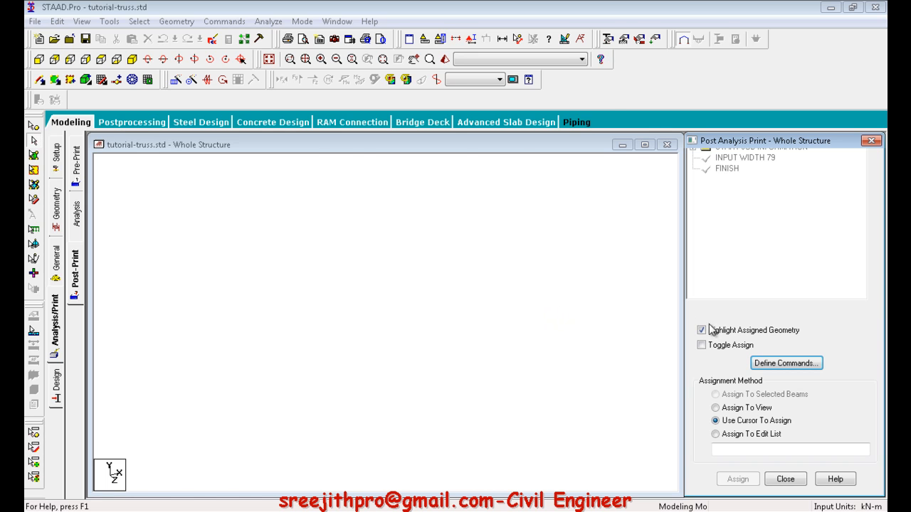
left_click(778, 362)
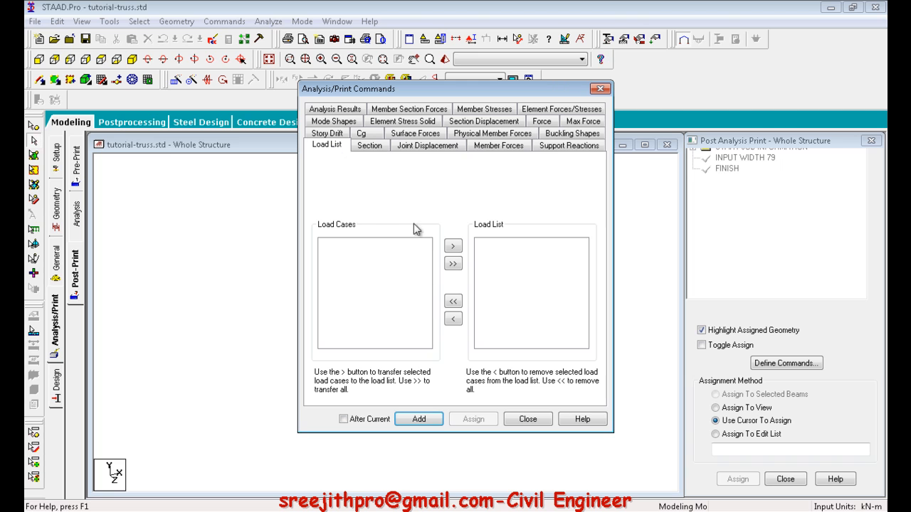
left_click(375, 148)
left_click(427, 154)
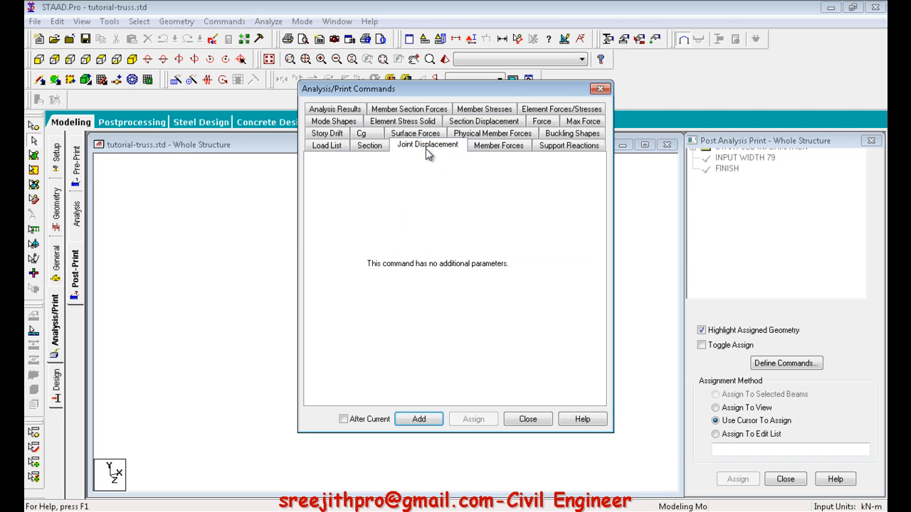
left_click(508, 152)
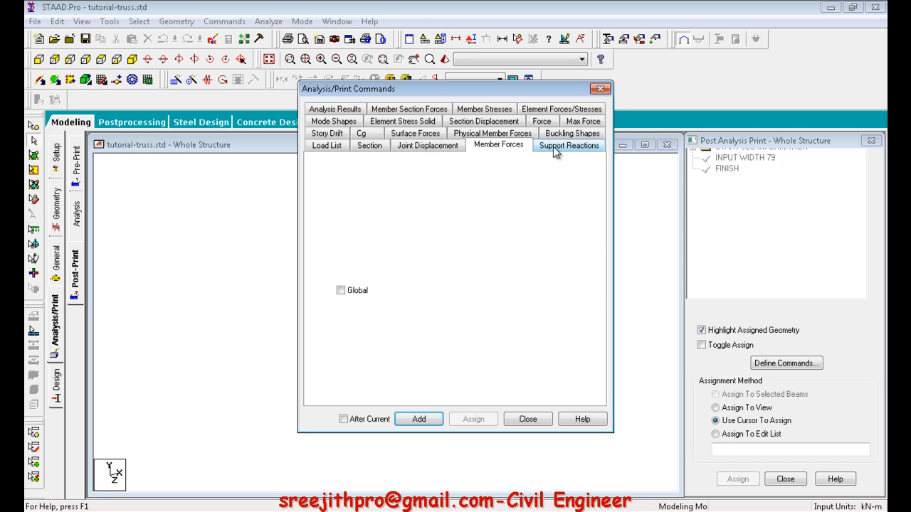
left_click(555, 151)
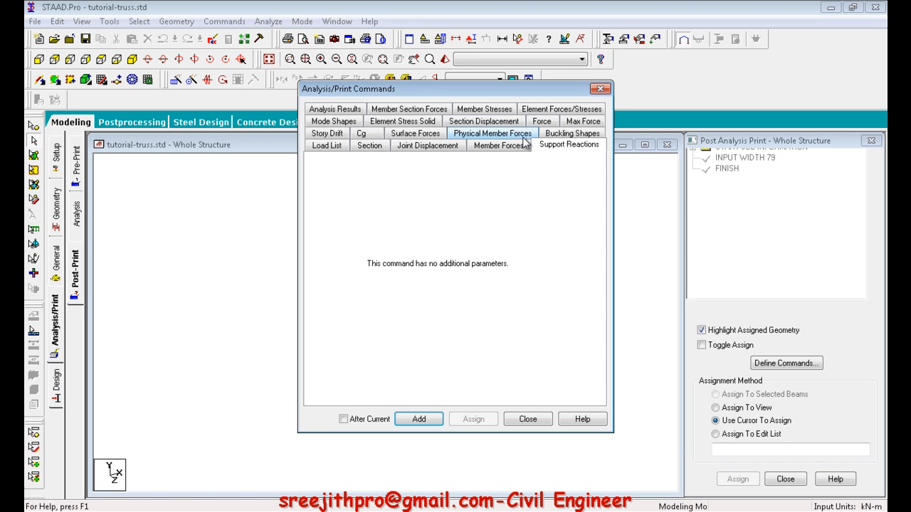
left_click(599, 89)
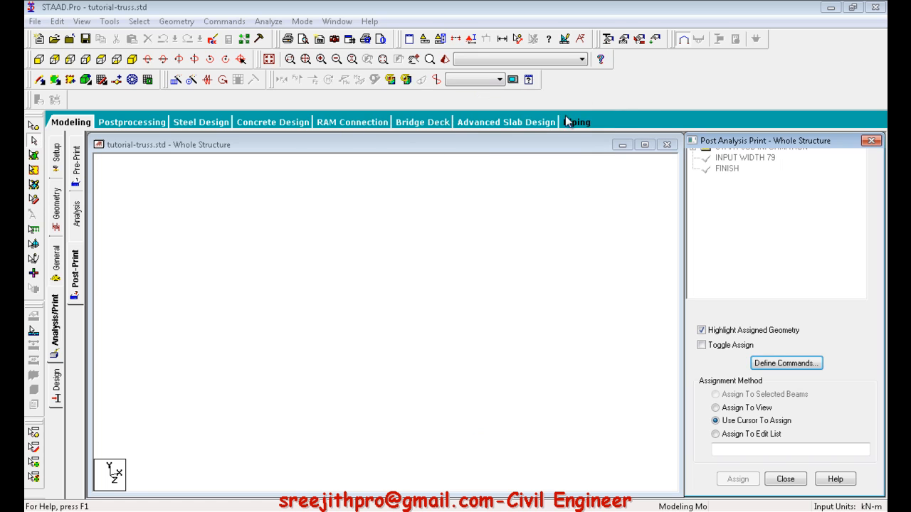
Set the current steel design code for the whole structure to IS800
left_click(60, 388)
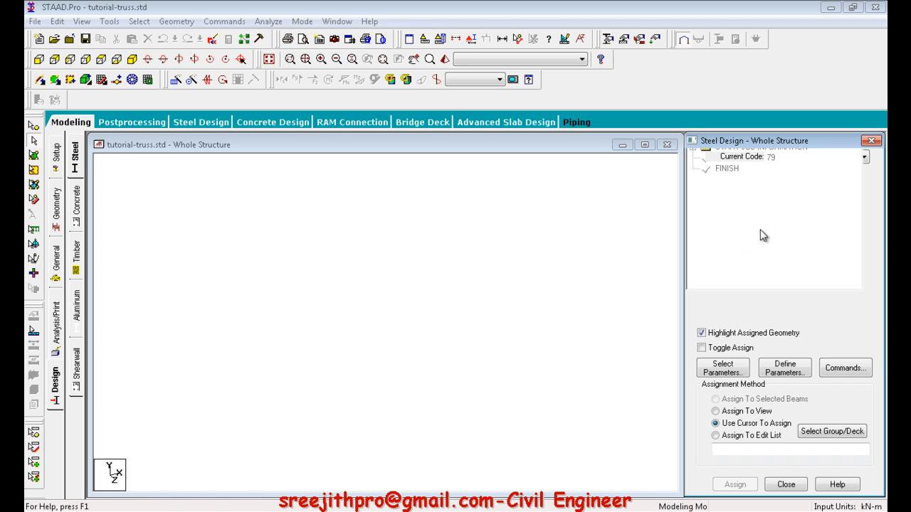
left_click(811, 158)
left_click(719, 197)
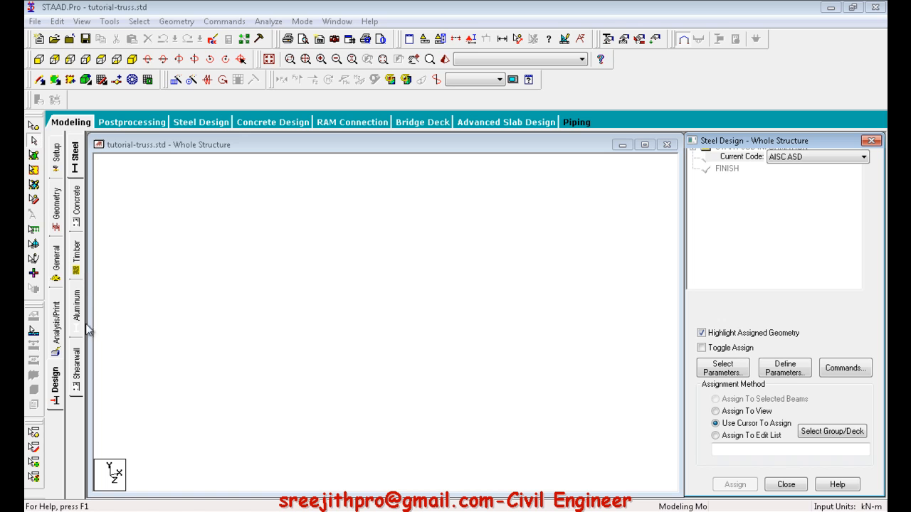
left_click(790, 157)
left_click(796, 160)
scroll(794, 359, "down", 3)
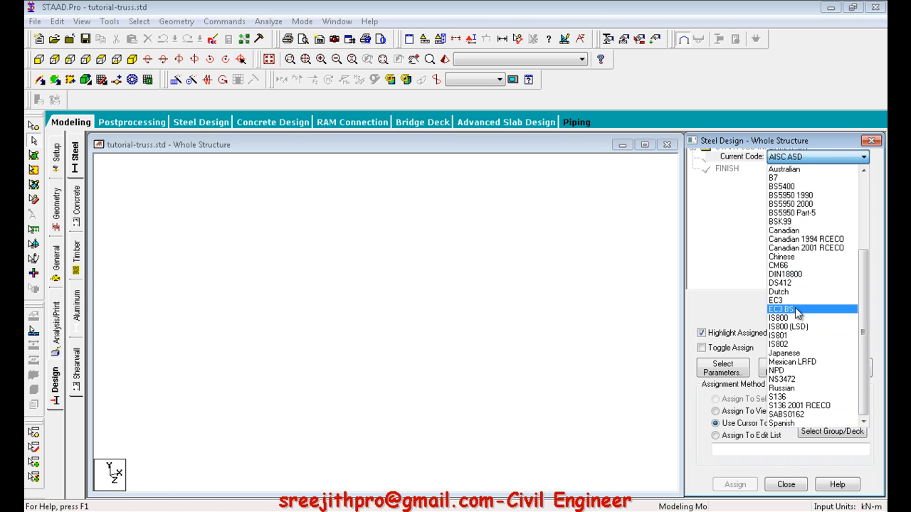
scroll(796, 309, "up", 3)
scroll(795, 310, "down", 3)
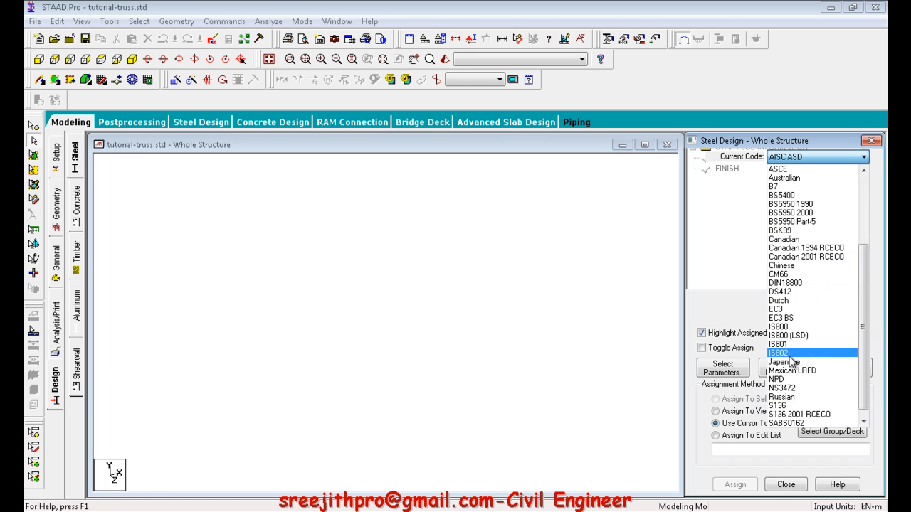
left_click(785, 327)
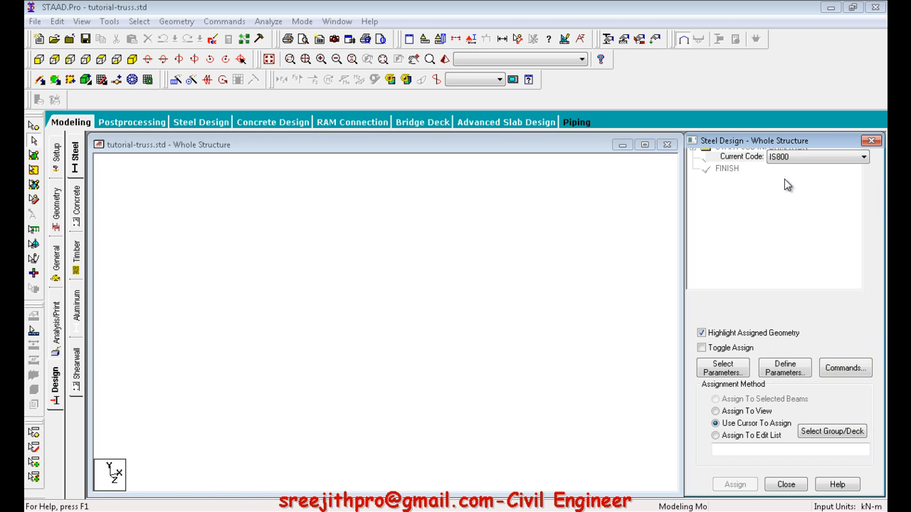